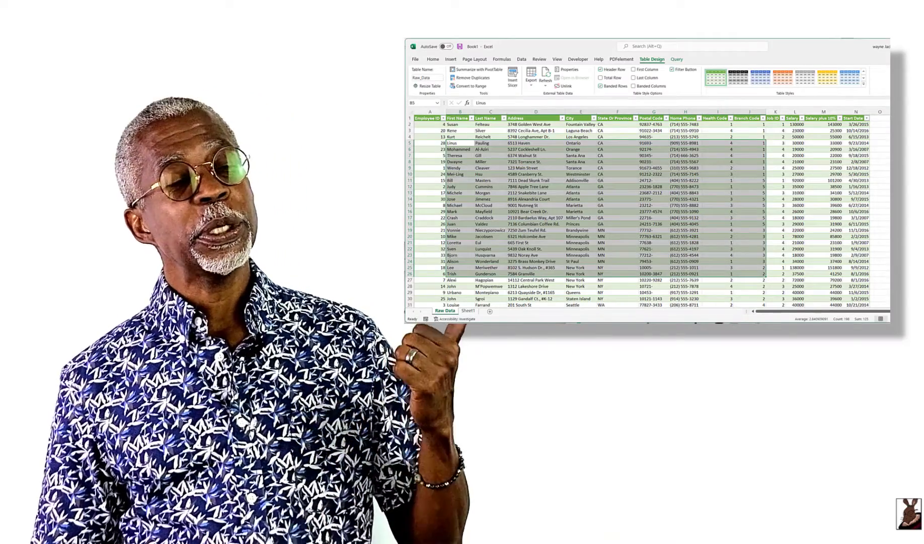
- Clear rows 5–26 of the Raw Data table, then refresh the table so they refill
key("Delete")
left_click(537, 243)
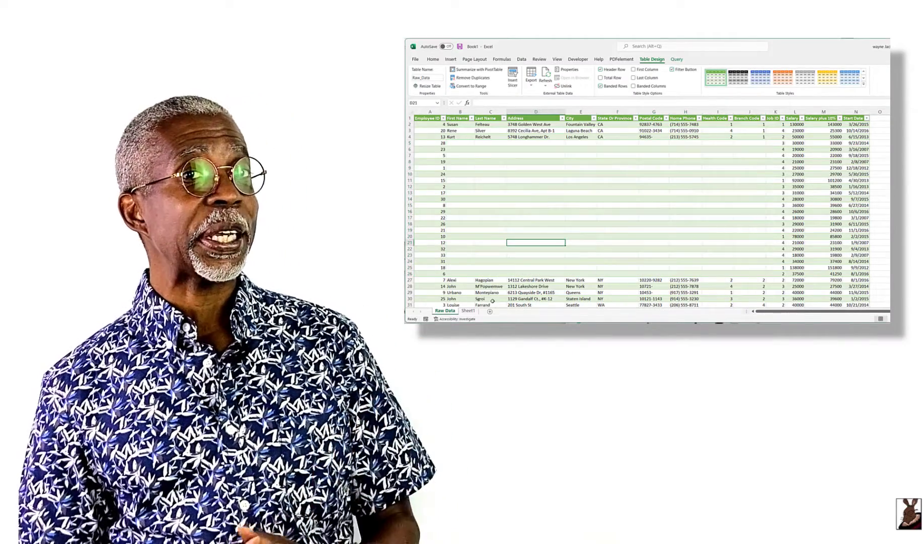
right_click(532, 173)
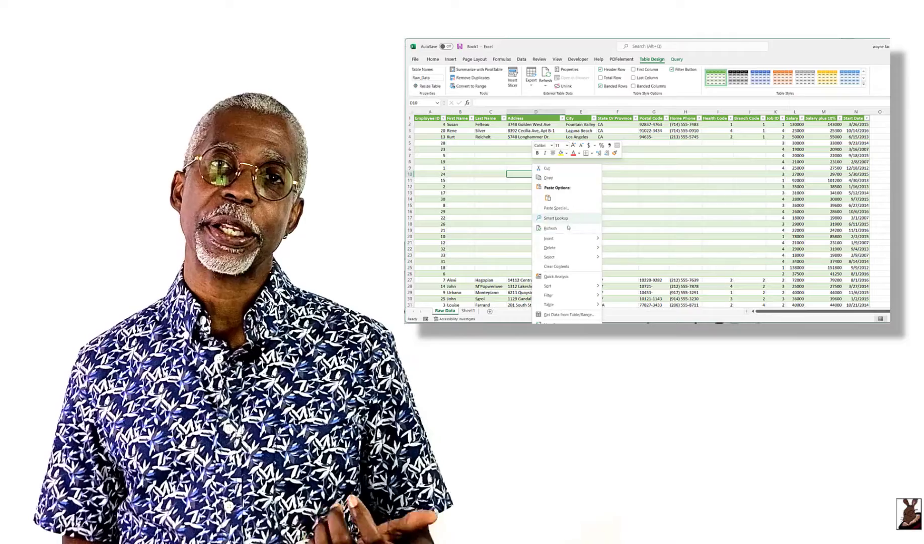
left_click(568, 227)
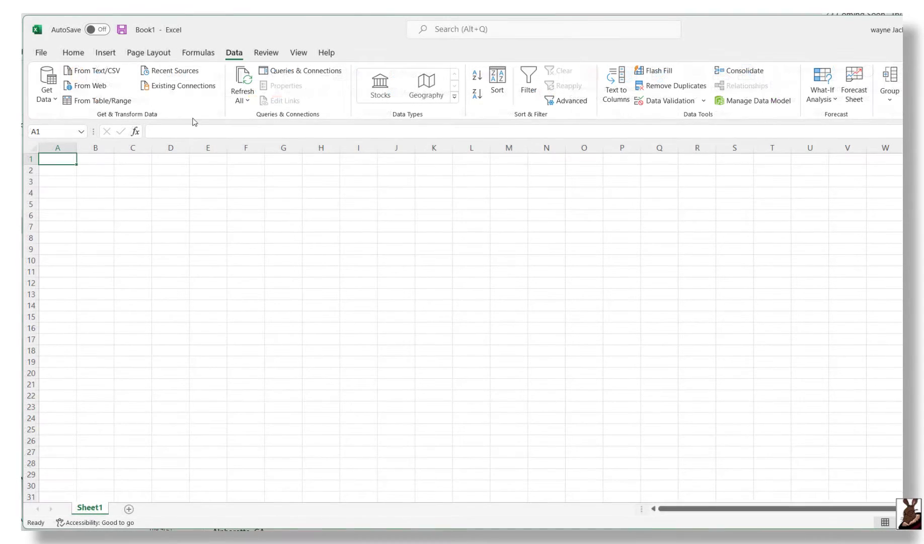
- Import the 1Raw Data text file from the Get and Transform Data folder using From Text/CSV
left_click(45, 100)
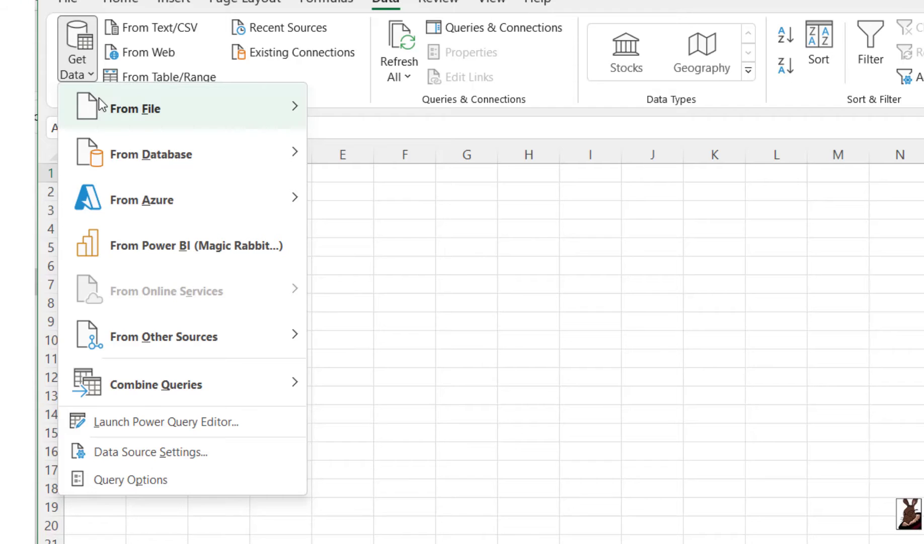
left_click(144, 111)
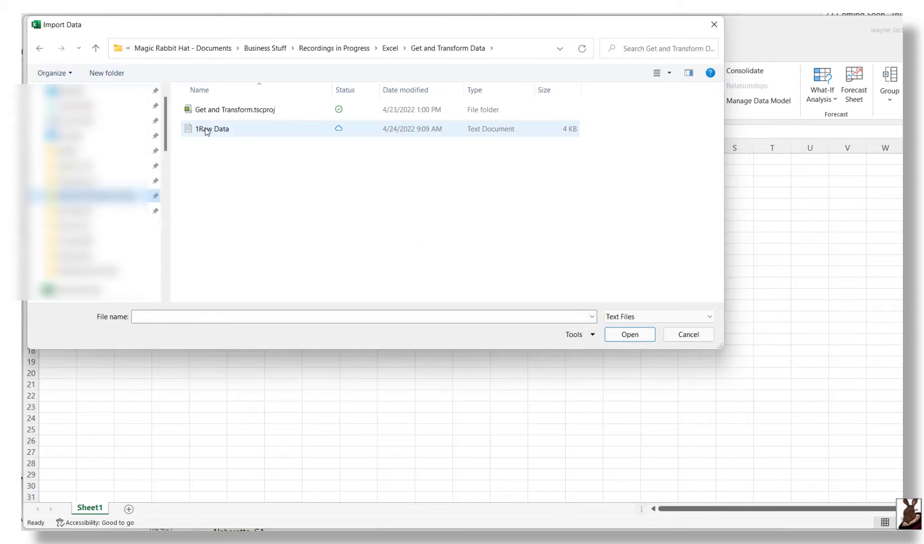
left_click(211, 129)
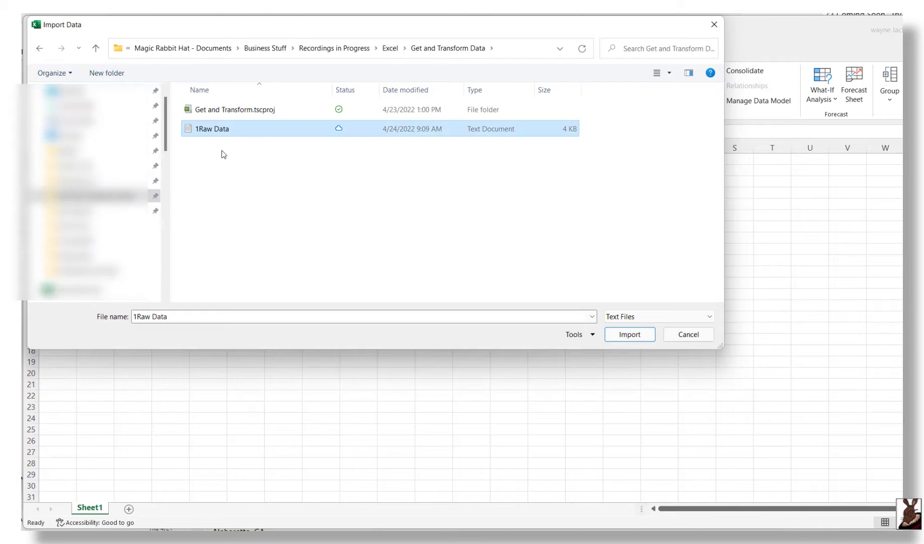
left_click(630, 334)
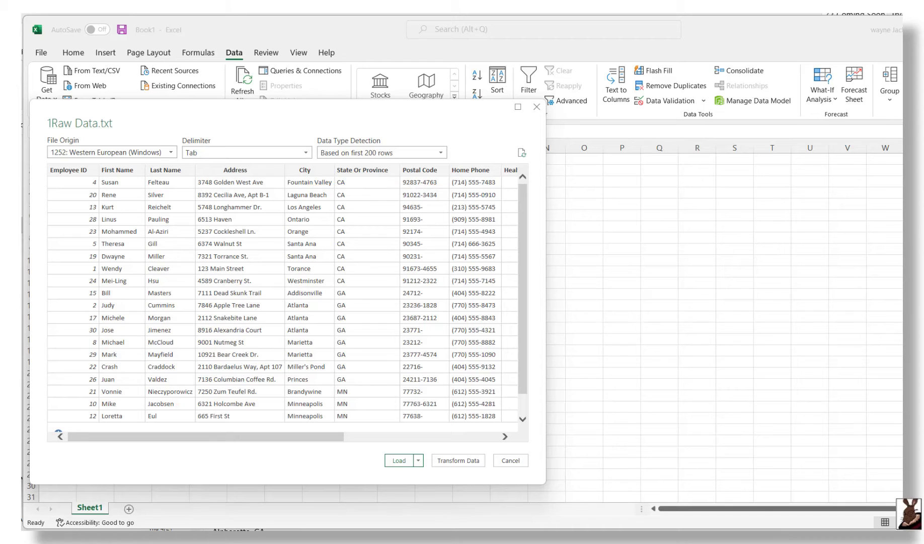
- Send the 1Raw Data preview to the Power Query Editor with Transform Data
left_click(459, 461)
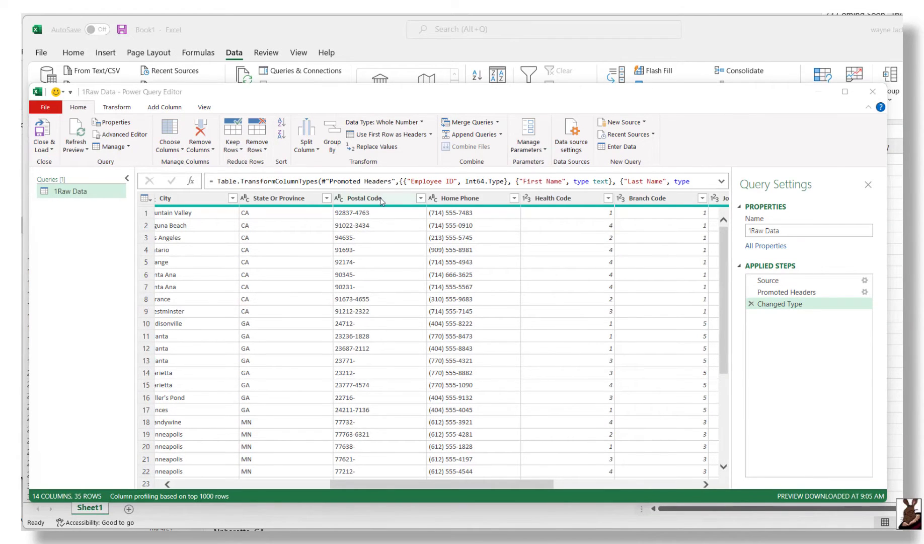
- Split the Postal Code column at each occurrence of a custom '-' delimiter
left_click(379, 197)
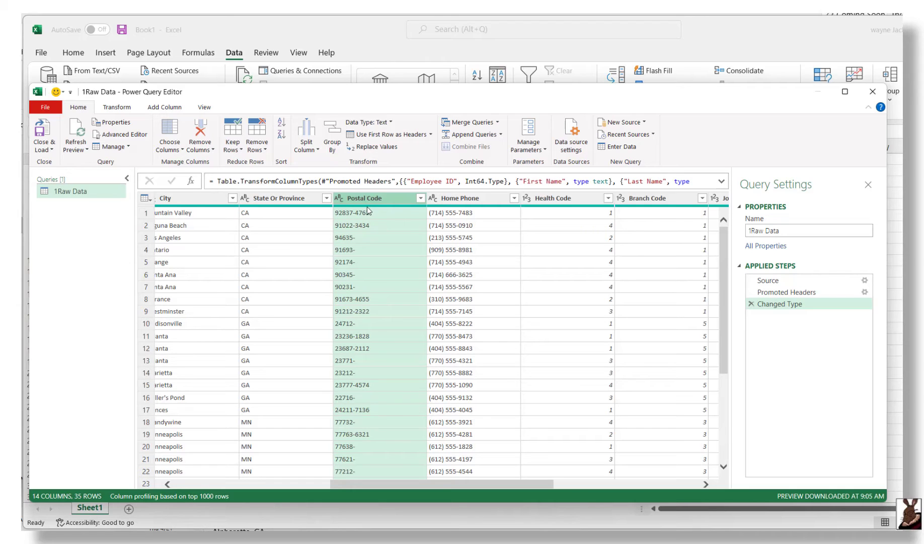
left_click(308, 150)
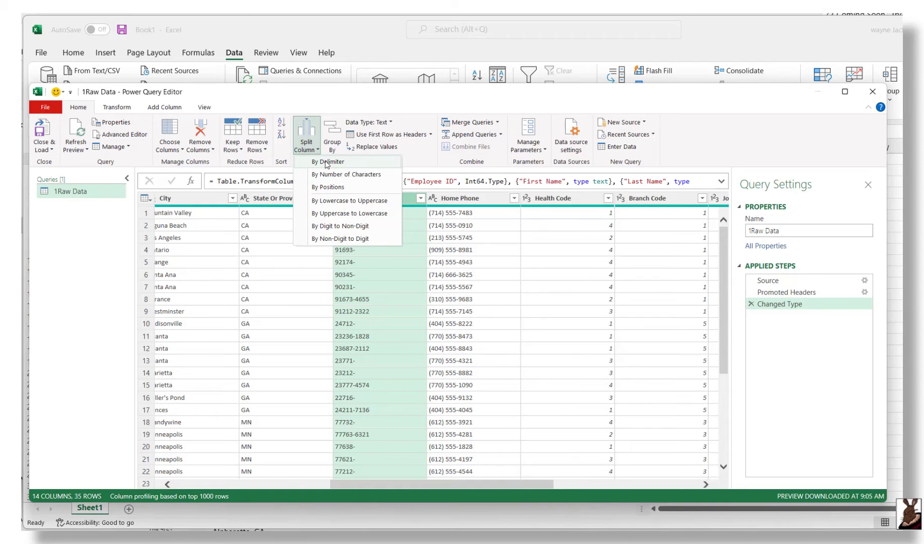
left_click(327, 163)
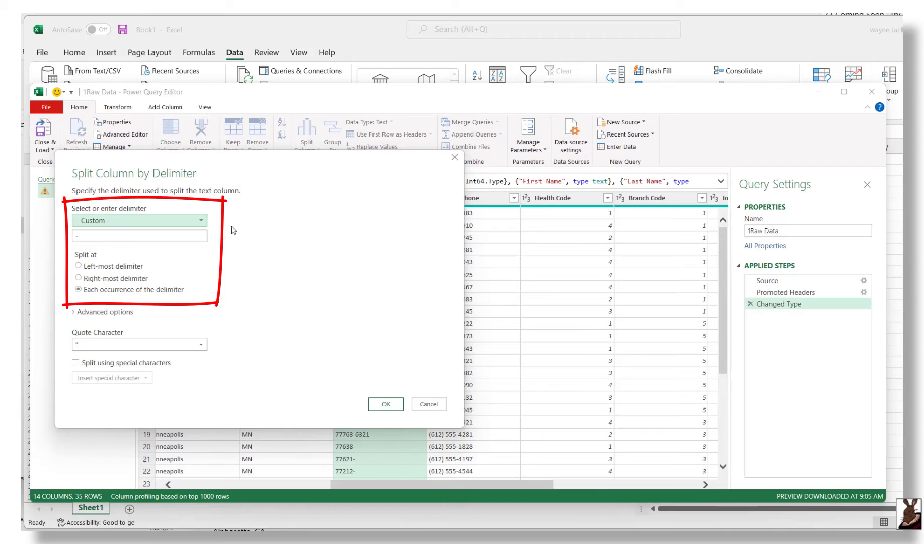
left_click(202, 222)
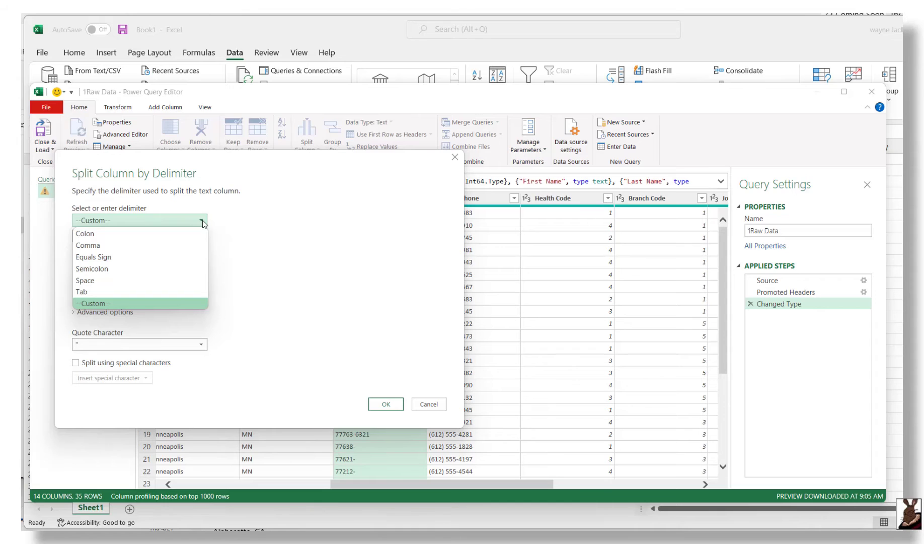
left_click(202, 224)
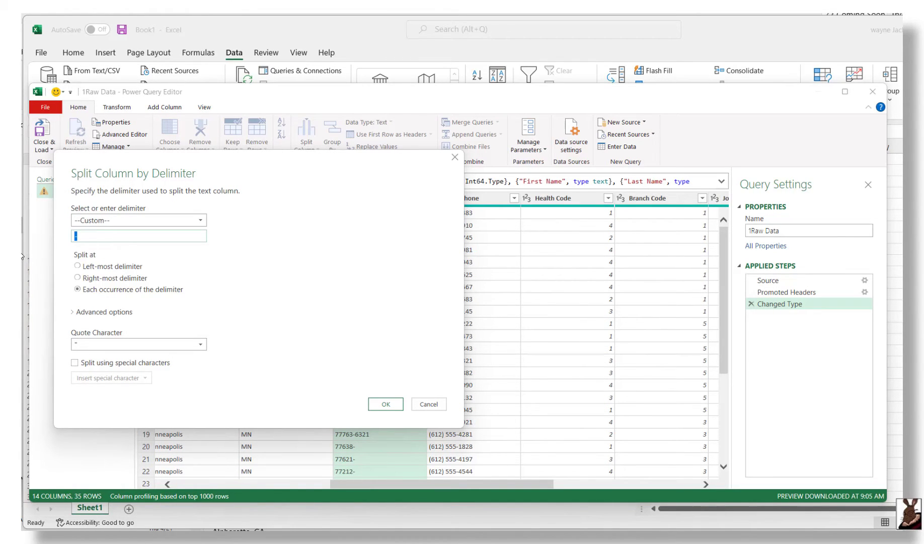
left_click(386, 404)
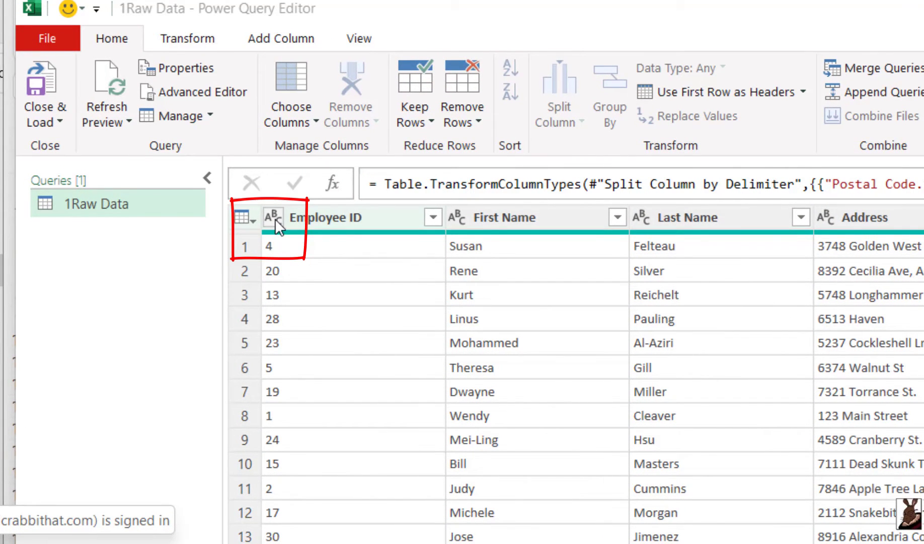
- Make Employee ID a Whole Number column, then remove Postal Code.2 and undo the removal
left_click(274, 219)
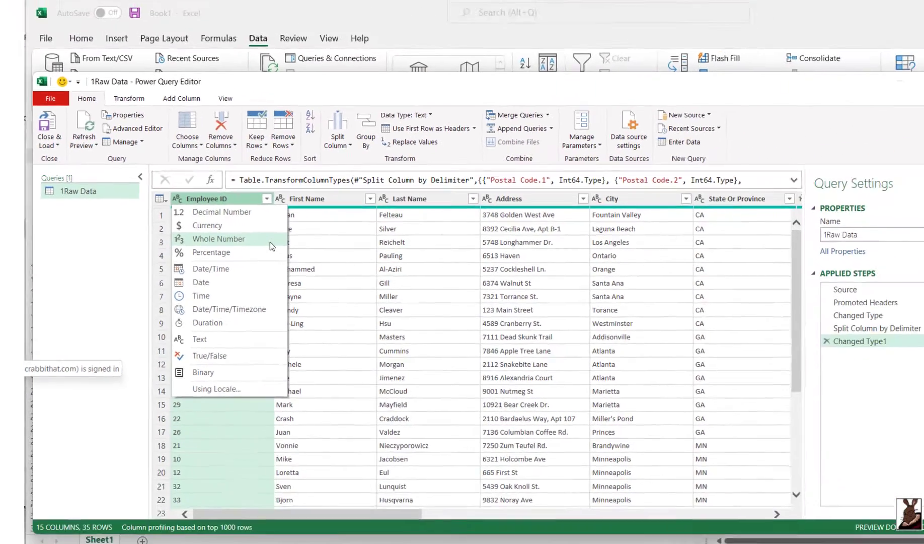
left_click(270, 240)
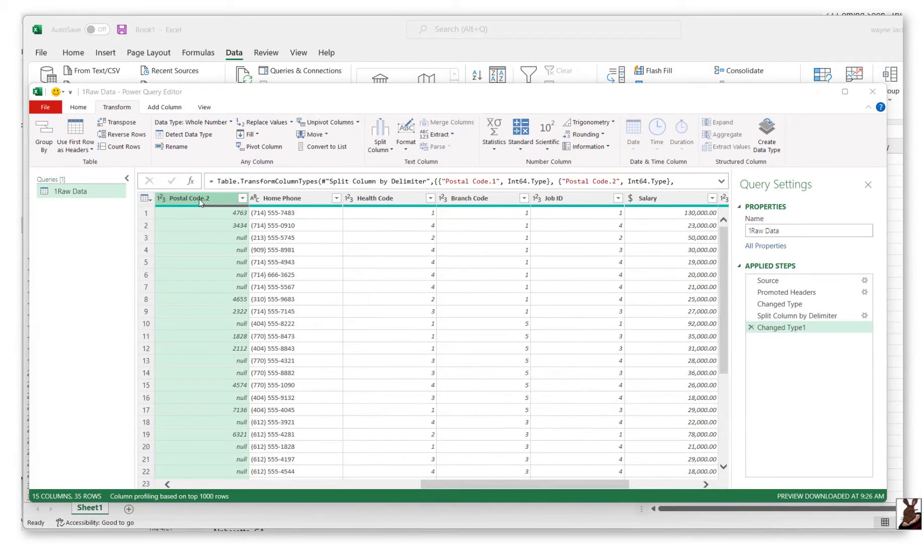
right_click(200, 202)
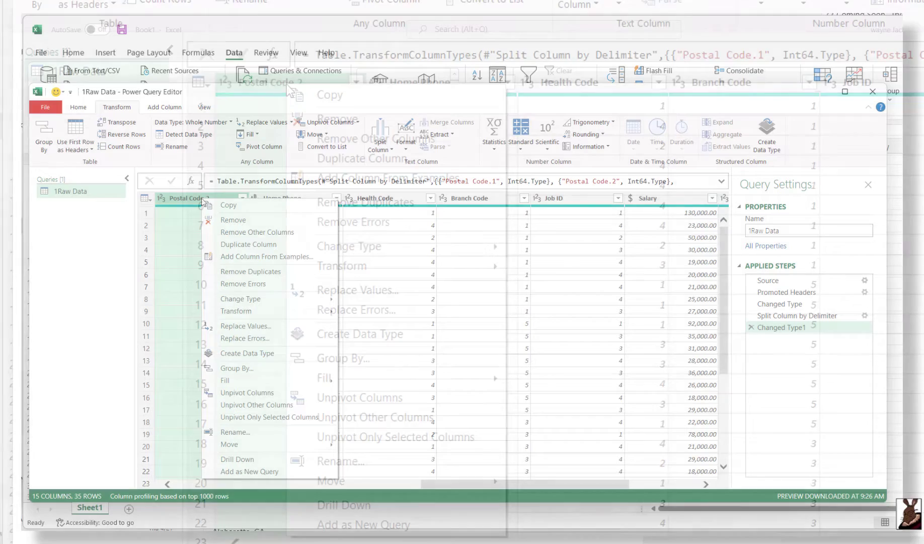
left_click(254, 220)
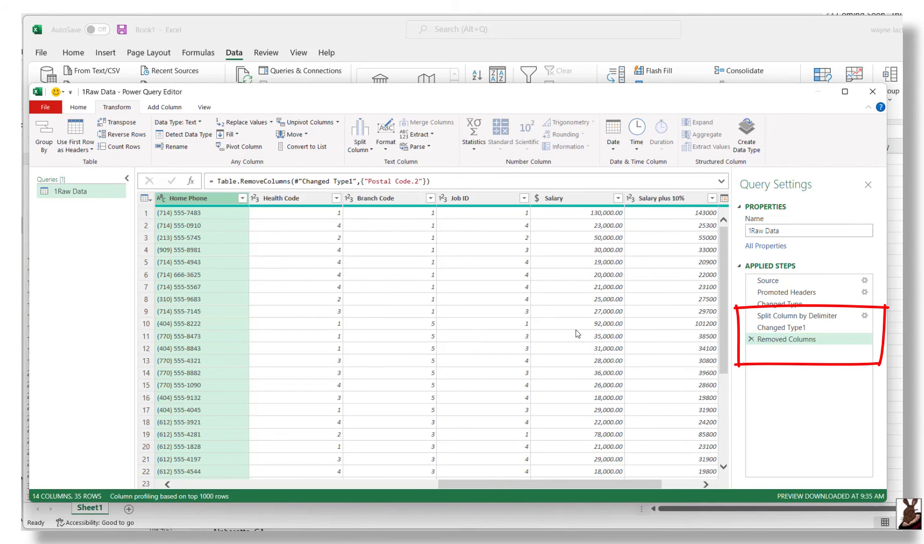
left_click(751, 340)
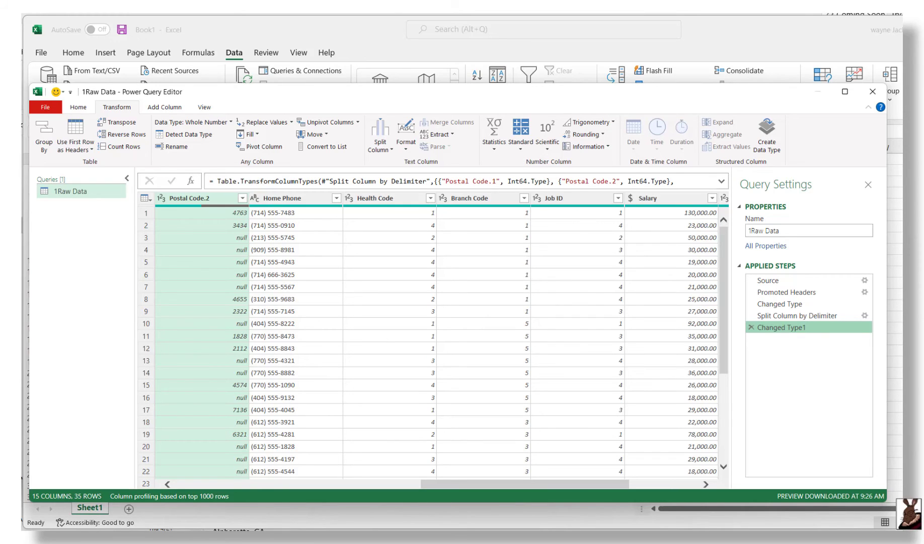
key("alt+a")
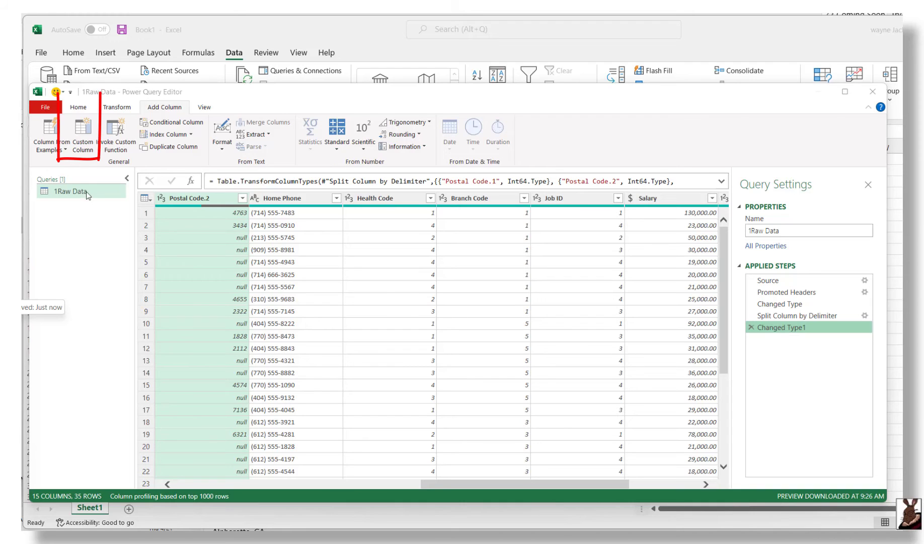
- Create a custom column 'Day of week' with the formula = Date.DayOfWeekName([Start Date])
left_click(84, 140)
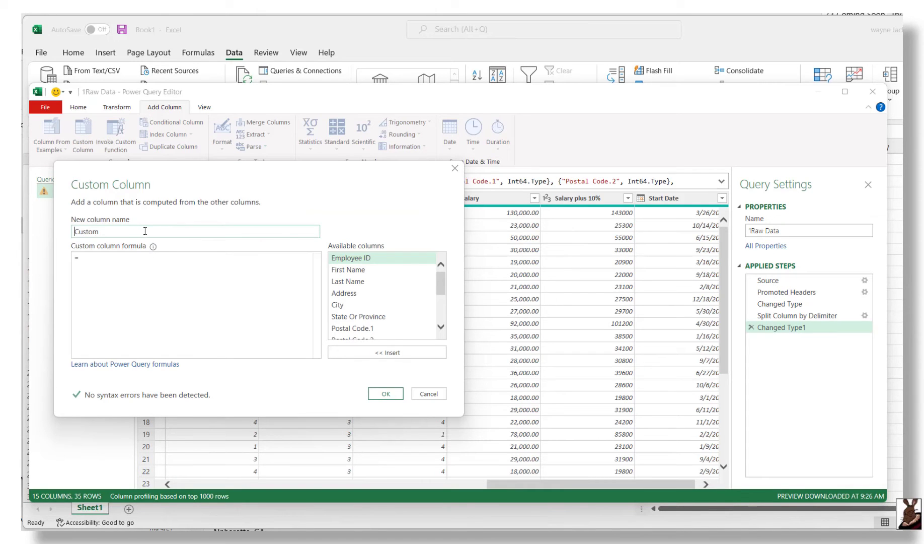
type("Day of ")
type("week")
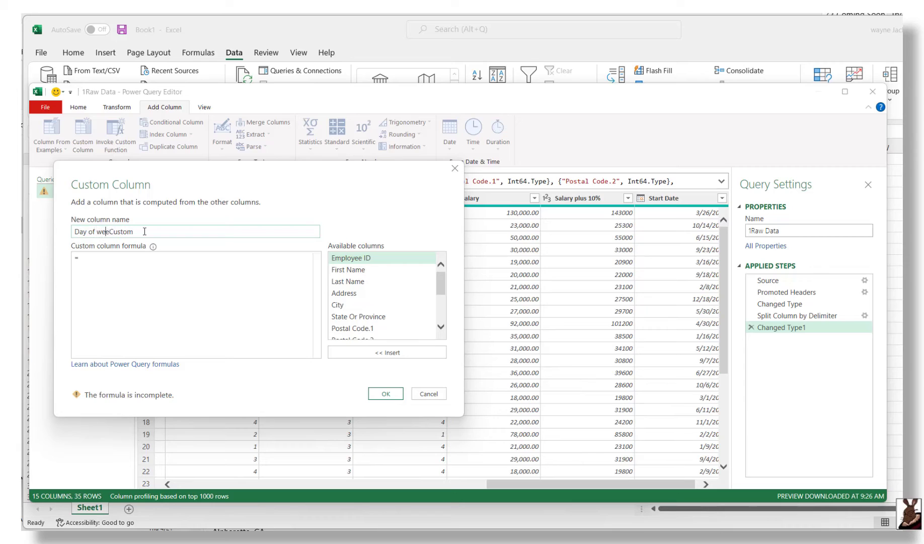
key("Delete")
key("Delete")
key("Delete")
key("Delete")
key("Delete")
key("Delete")
left_click(199, 302)
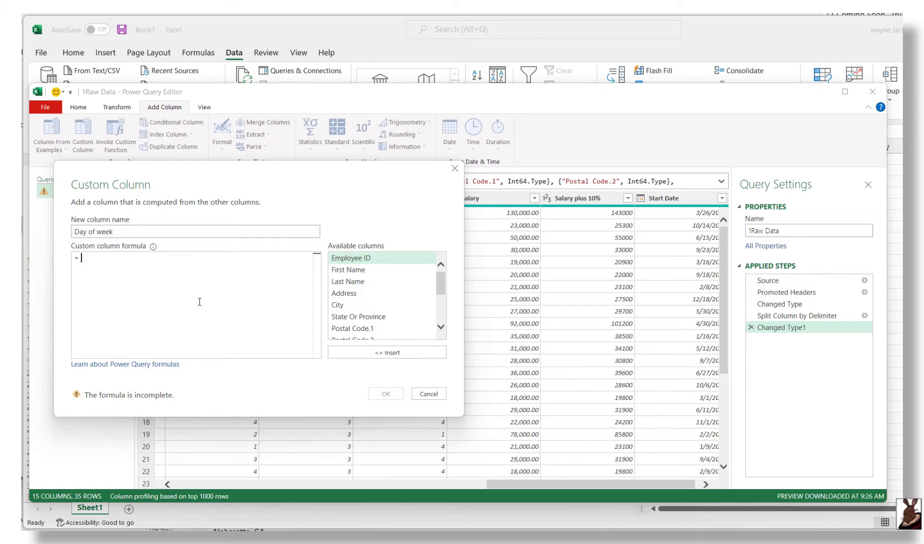
type("date")
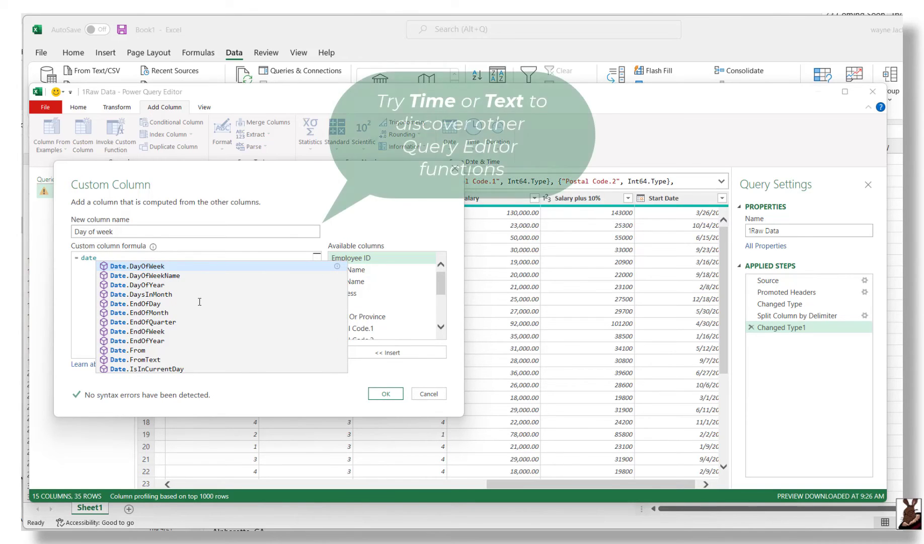
left_click(174, 276)
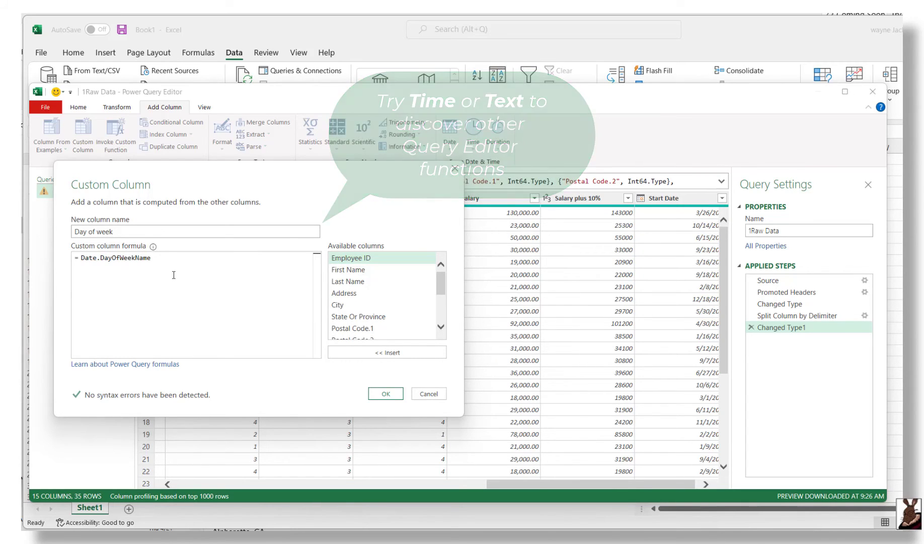
type("(")
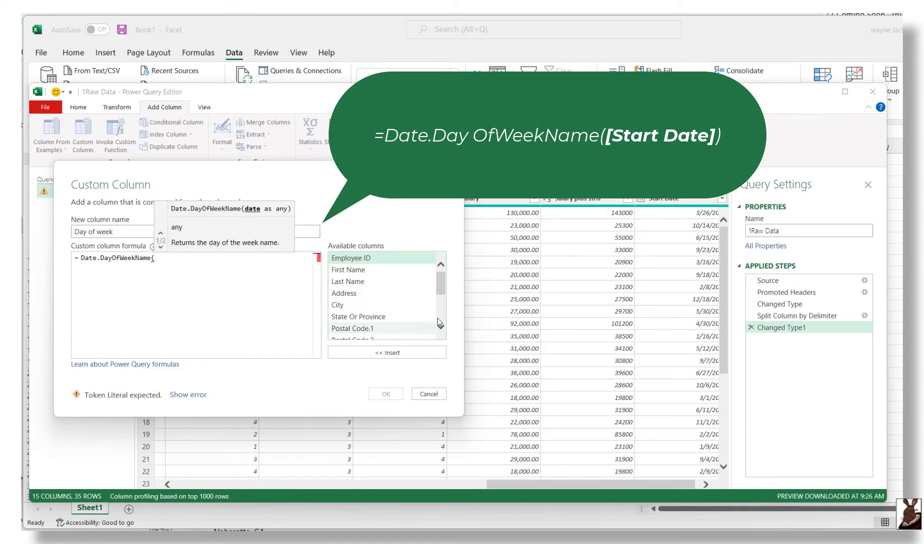
scroll(441, 325, "down", 3)
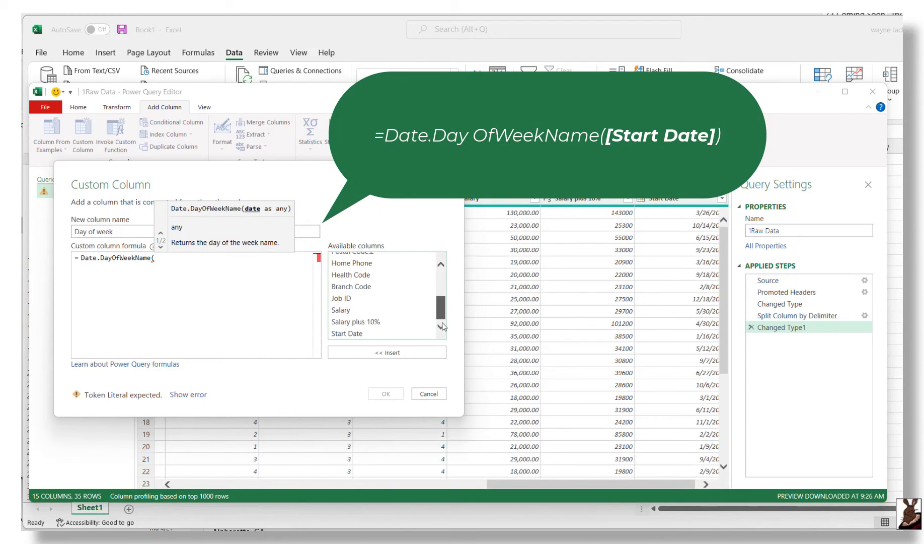
left_click(352, 333)
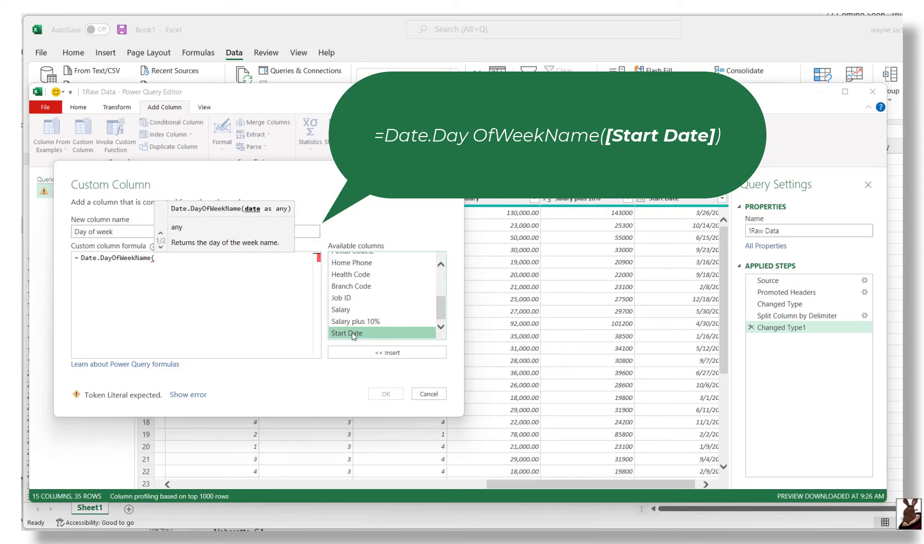
left_click(388, 353)
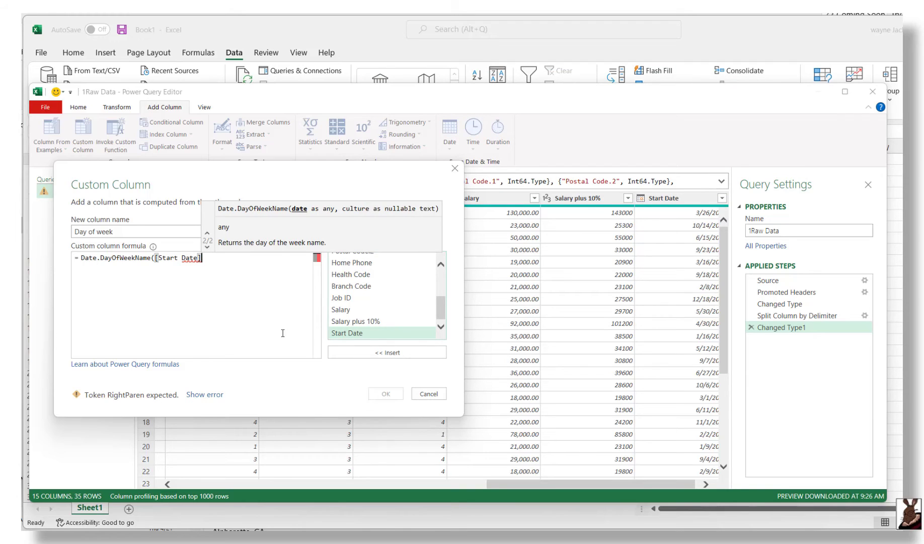
type(")")
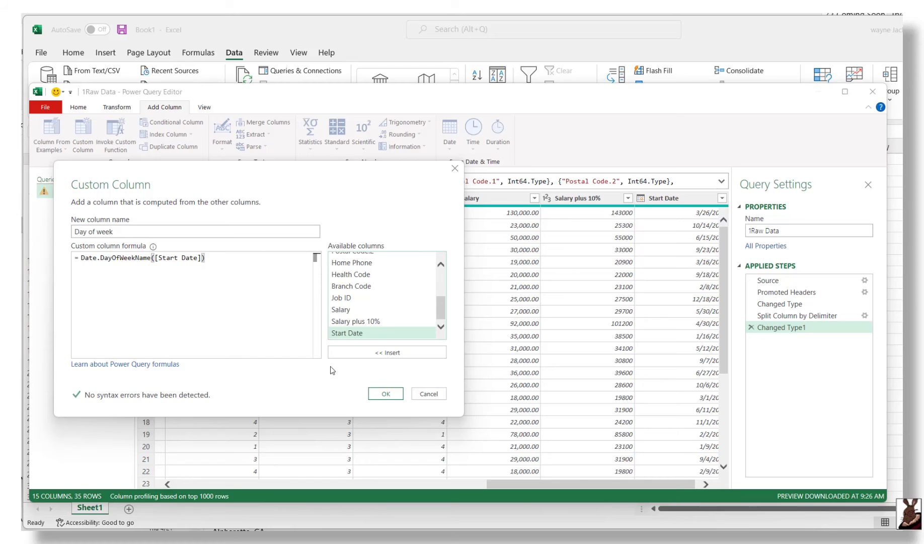
left_click(387, 395)
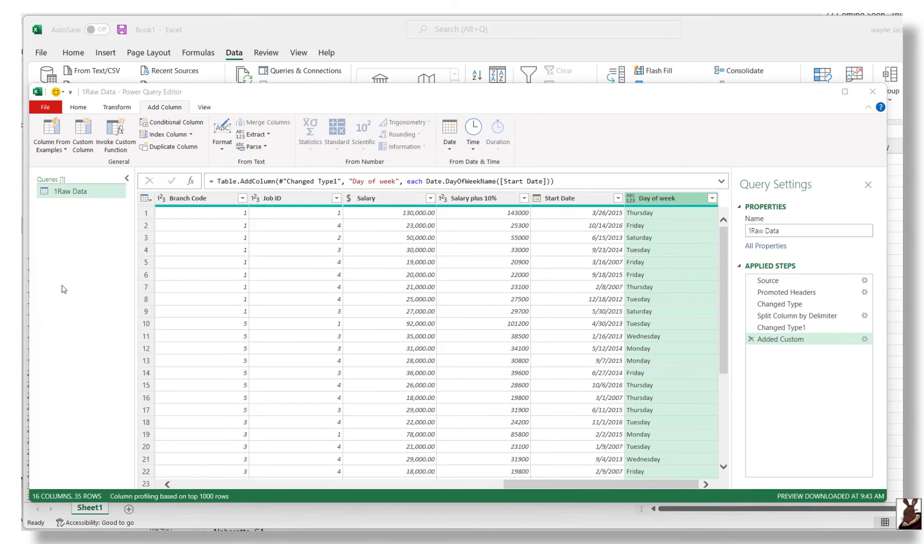
- Review the query's data source settings, then Close & Load the 1Raw Data query into Excel
left_click(80, 107)
left_click(81, 108)
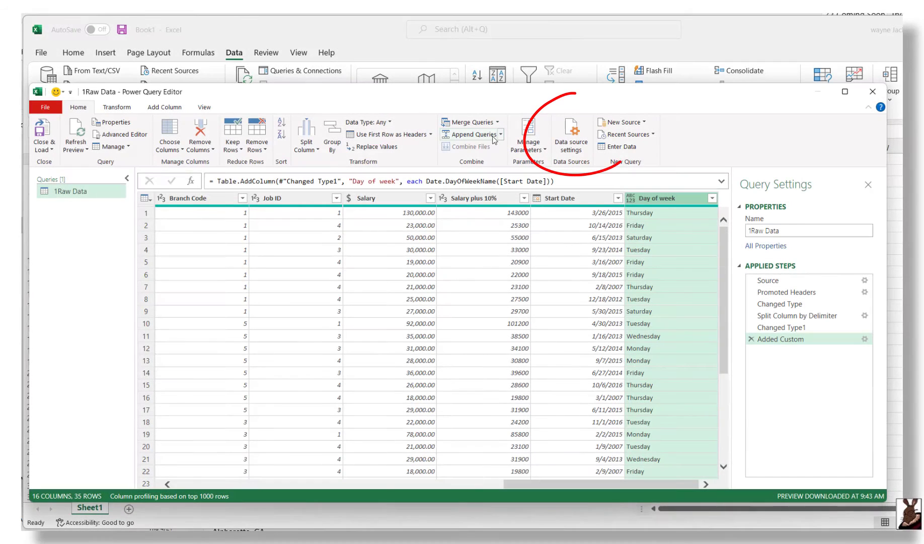
left_click(573, 150)
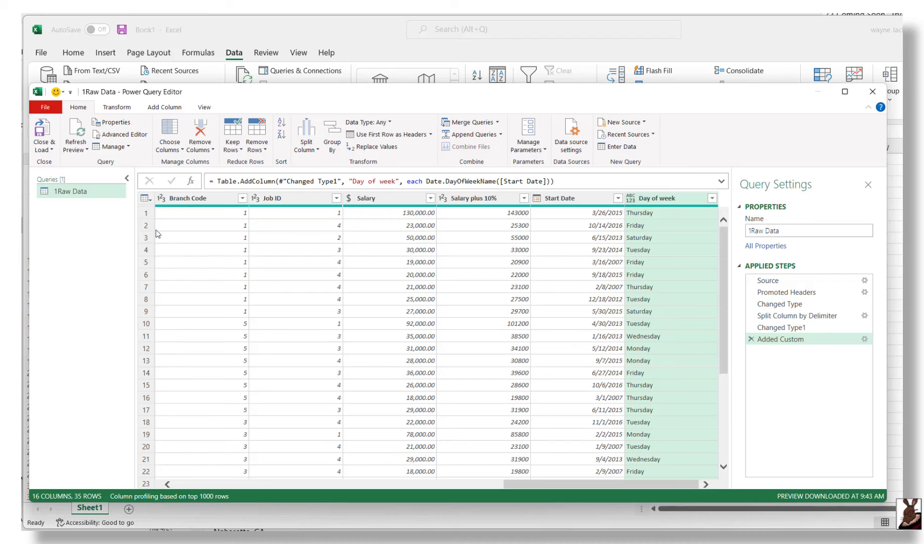
left_click(43, 130)
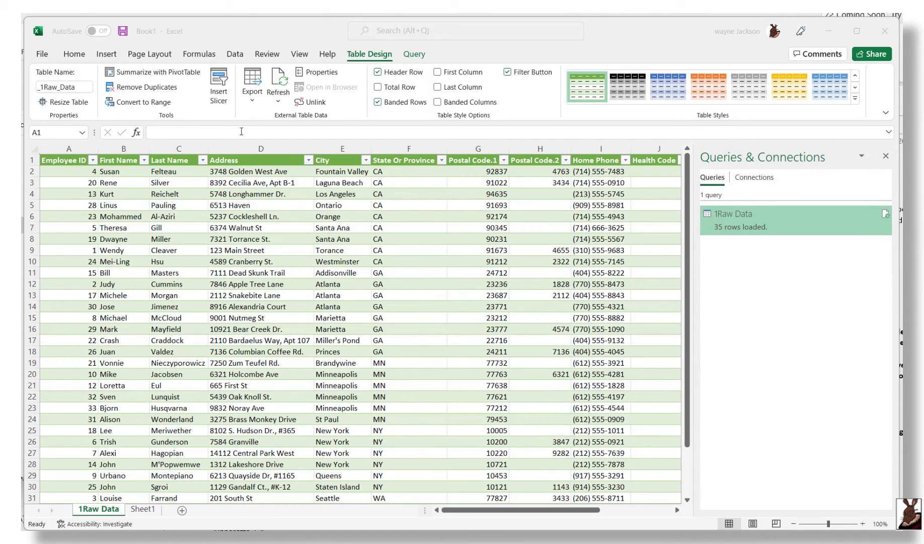
- Open the 1Raw Data Query Properties through Refresh All > Connection Properties
left_click(418, 56)
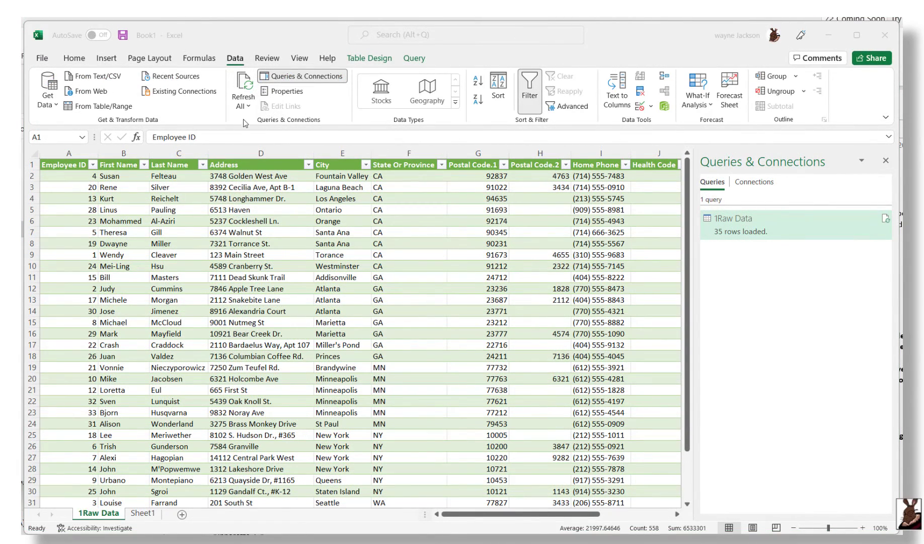
left_click(244, 105)
left_click(245, 106)
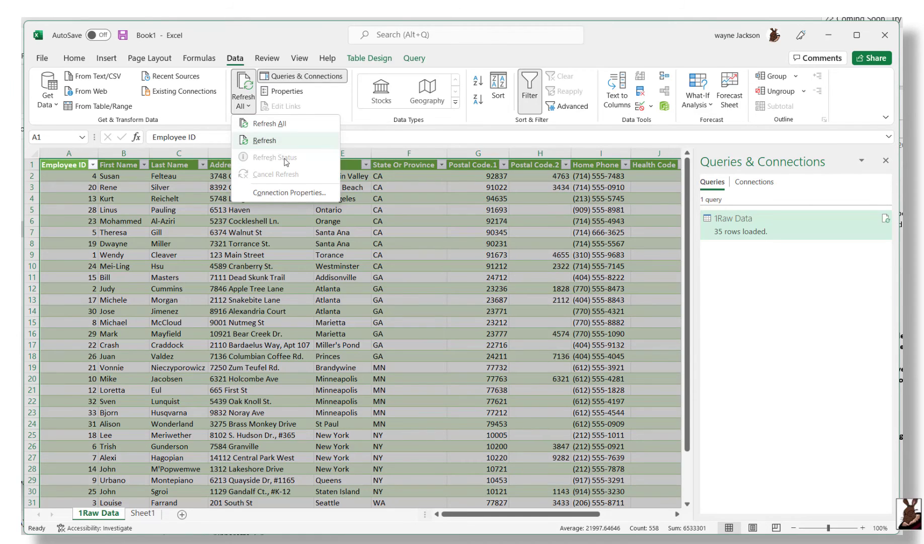
left_click(289, 193)
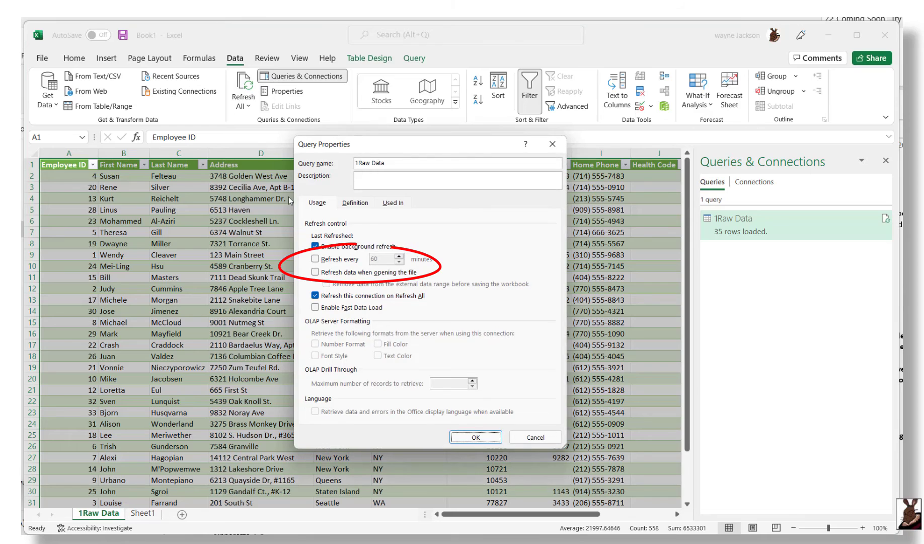